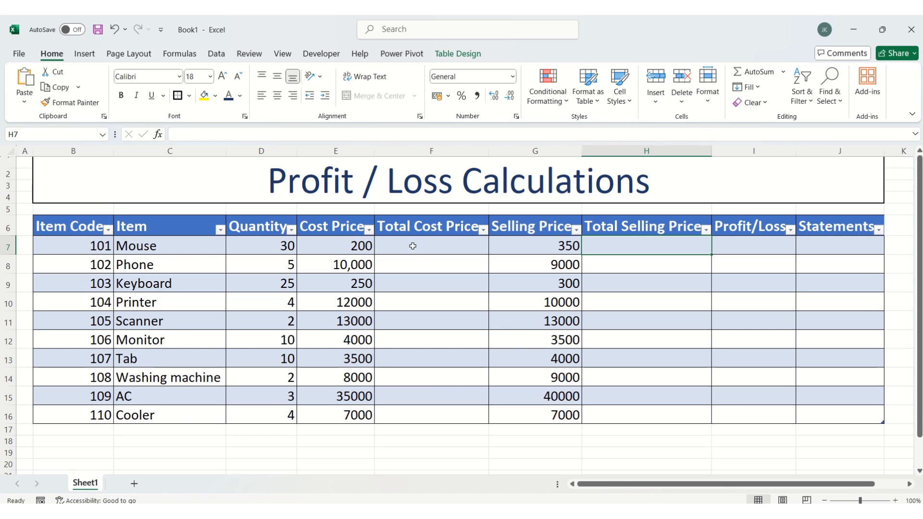
- Fill the Total Cost Price column with a formula multiplying Quantity by Cost Price, entered in F7
{"action": "left_click", "coordinate": [413, 247]}
{"action": "double_click", "coordinate": [412, 246]}
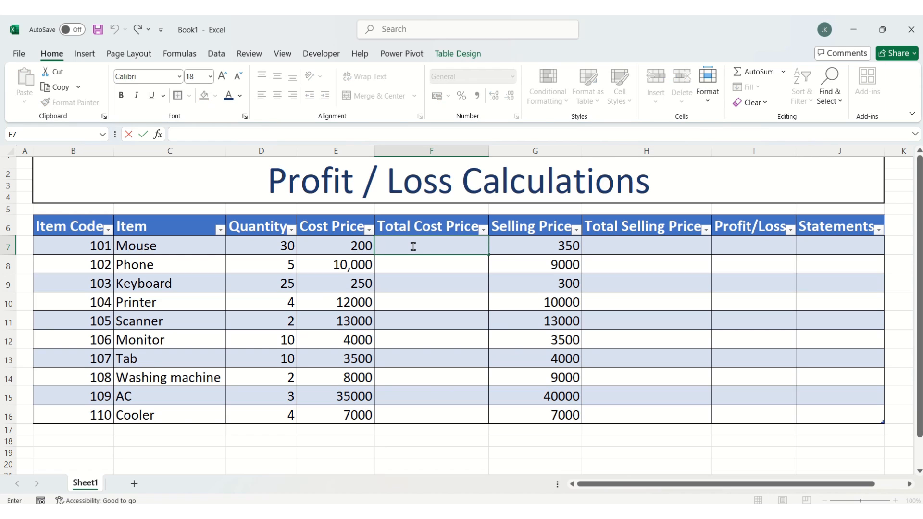
{"action": "type", "text": "="}
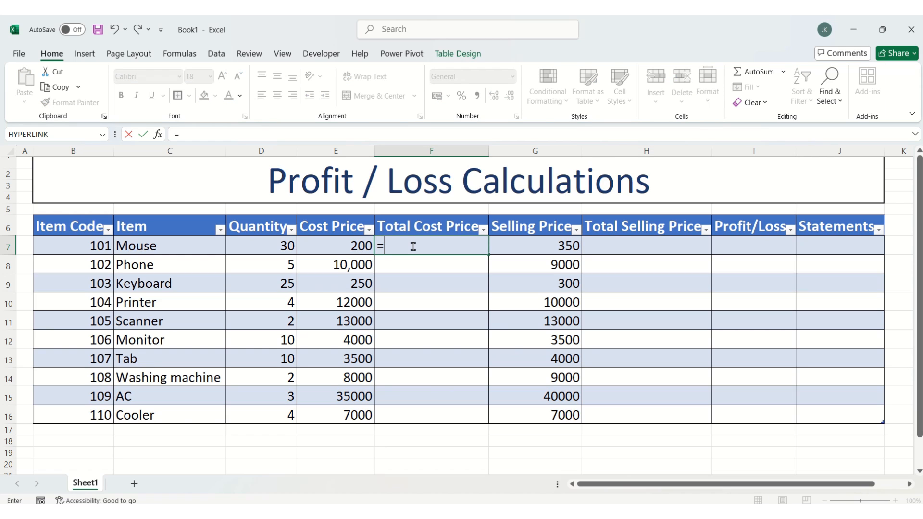
{"action": "left_click", "coordinate": [264, 247]}
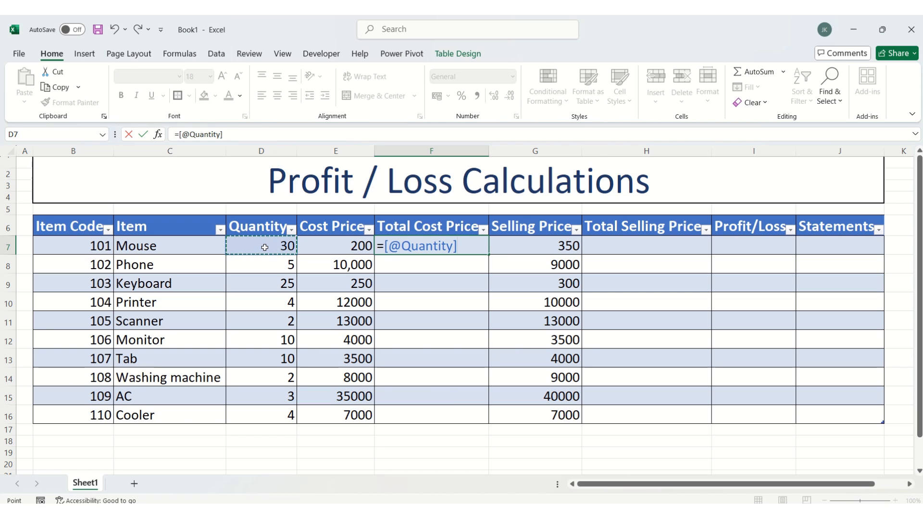
{"action": "type", "text": "*"}
{"action": "left_click", "coordinate": [326, 251]}
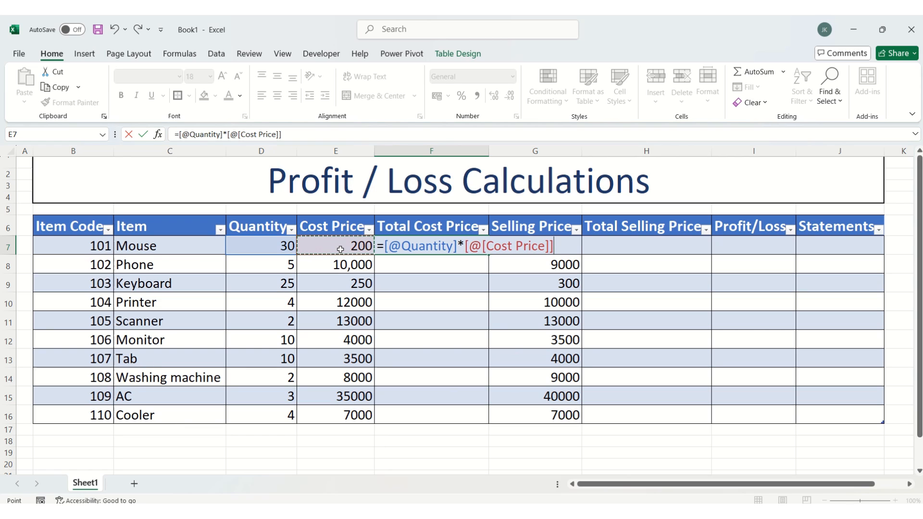
{"action": "key", "text": "Return"}
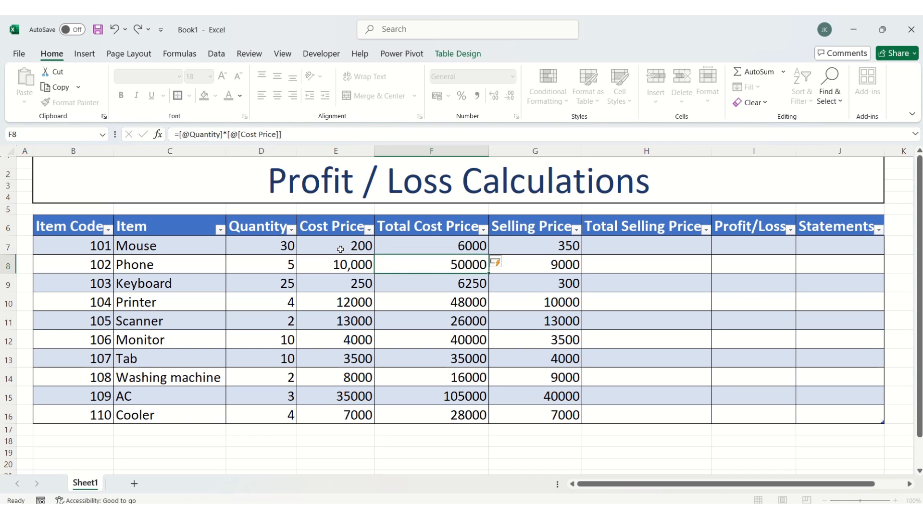
{"action": "left_click", "coordinate": [426, 244]}
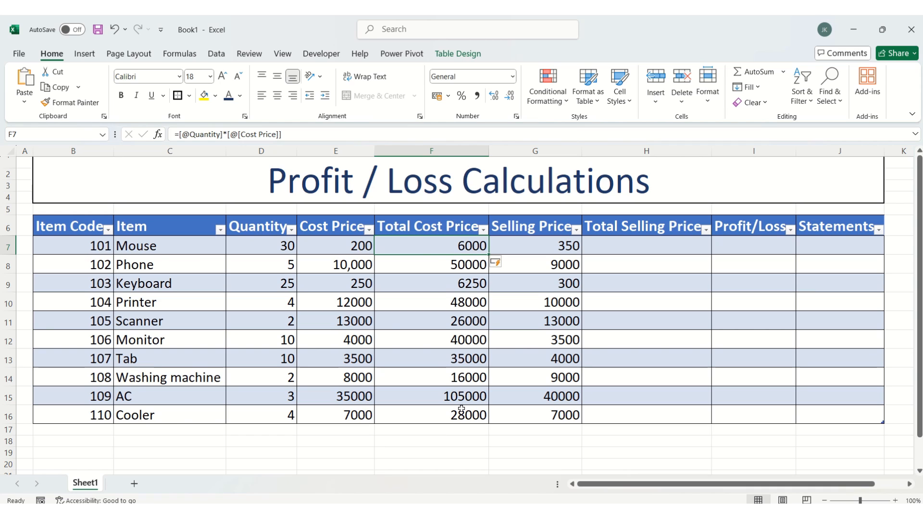
- Fill the Total Selling Price column with a formula multiplying Quantity by Selling Price, entered in H7
{"action": "left_click", "coordinate": [626, 246]}
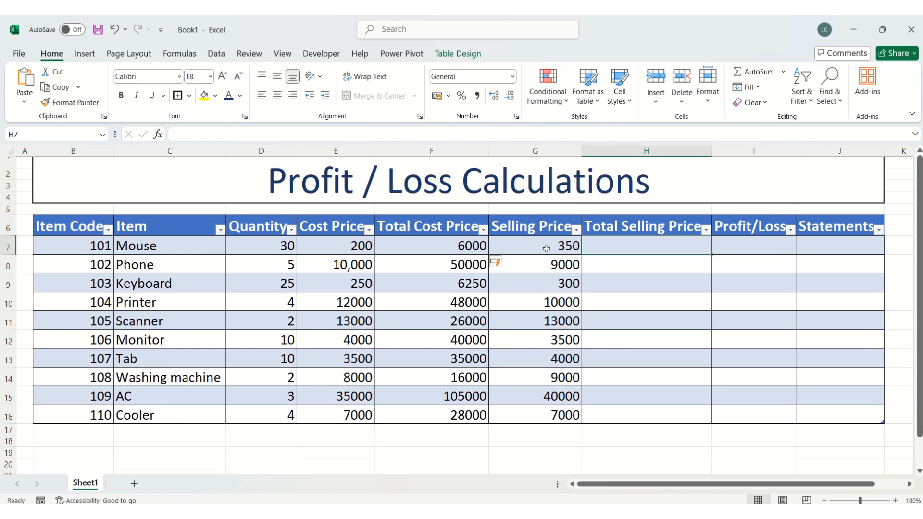
{"action": "double_click", "coordinate": [637, 246]}
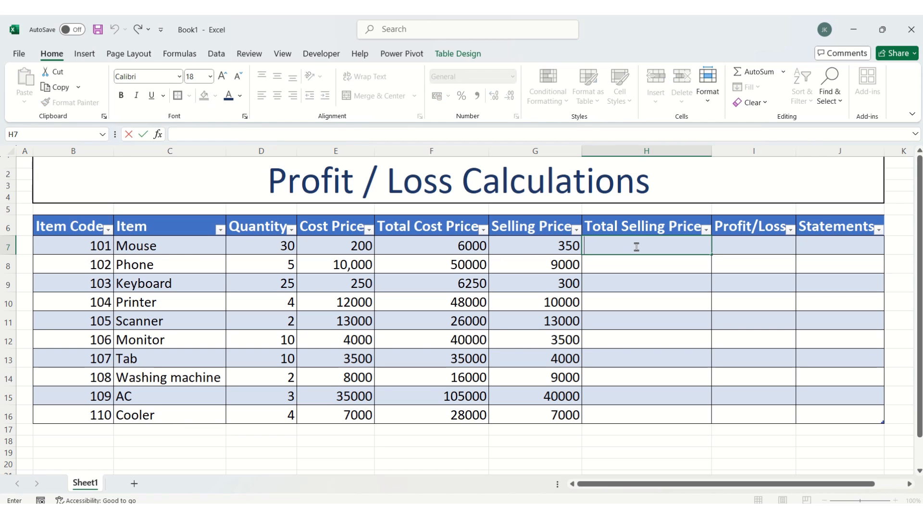
{"action": "type", "text": "="}
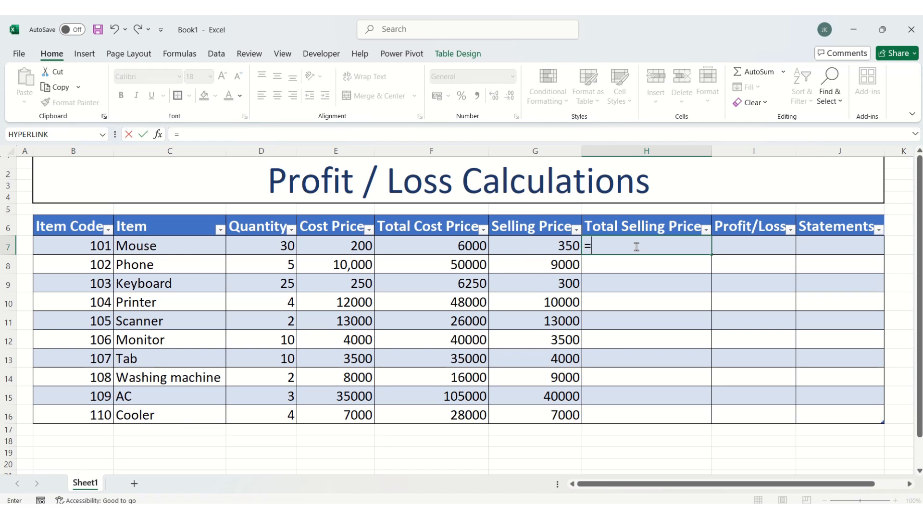
{"action": "left_click", "coordinate": [262, 247]}
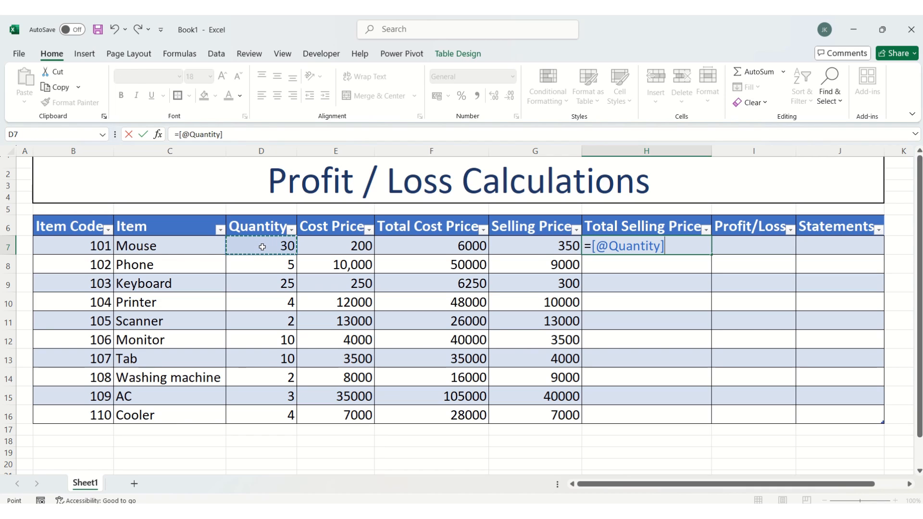
{"action": "type", "text": "*"}
{"action": "left_click", "coordinate": [533, 247]}
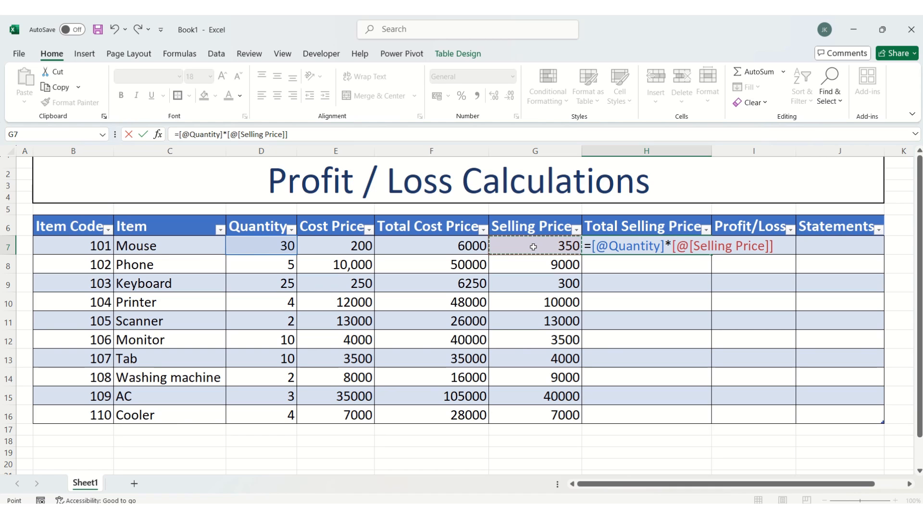
{"action": "key", "text": "Return"}
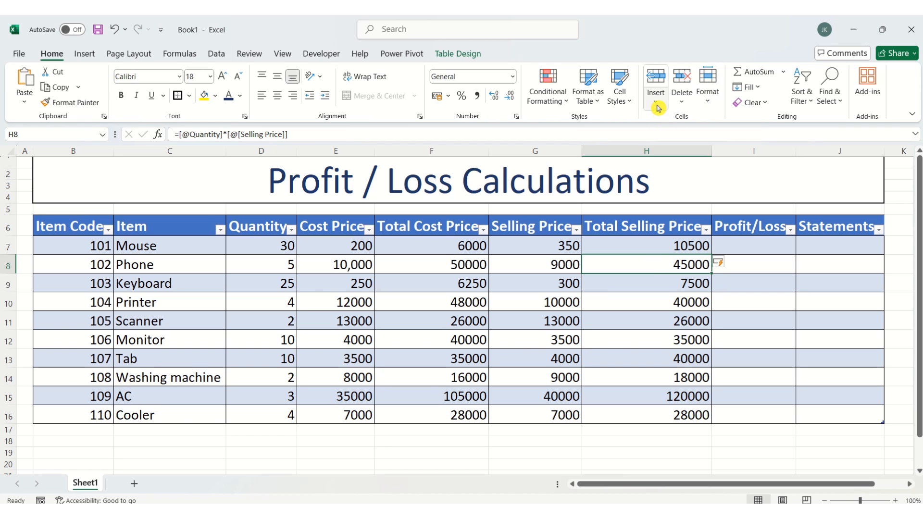
{"action": "left_click", "coordinate": [590, 107]}
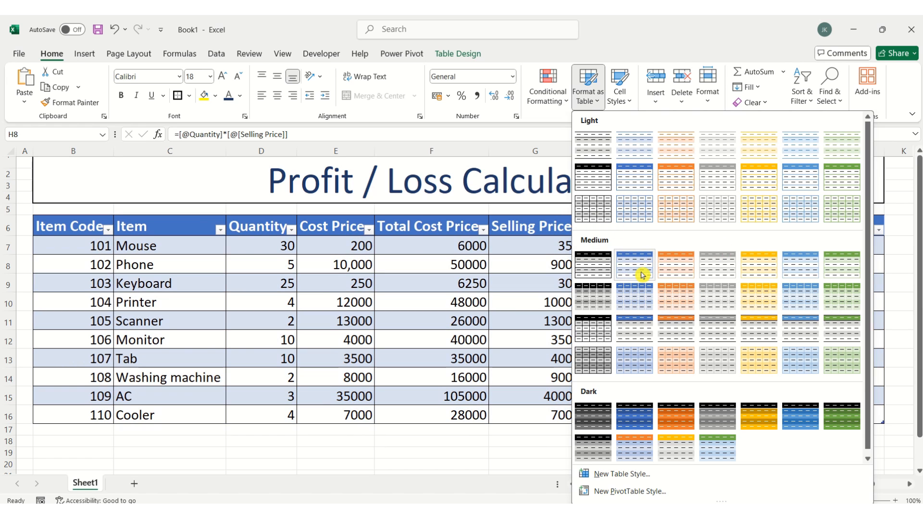
{"action": "left_click", "coordinate": [473, 441]}
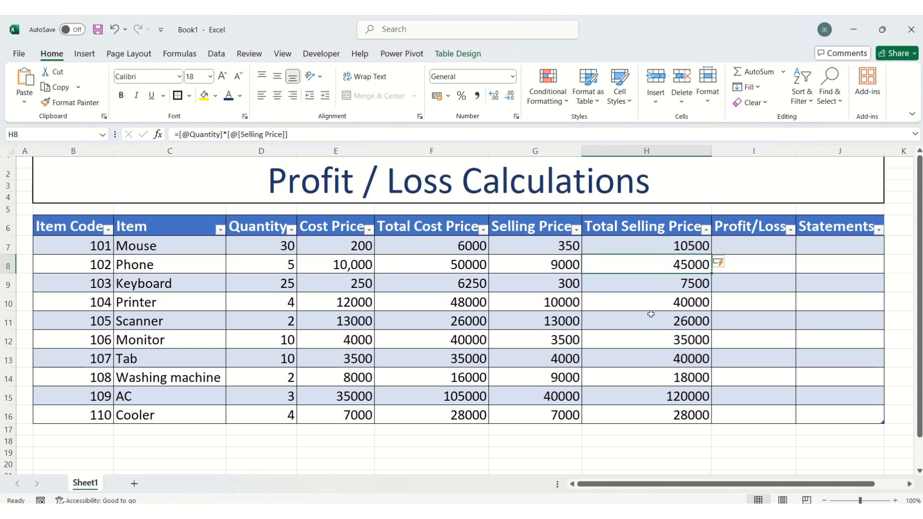
{"action": "left_click", "coordinate": [651, 284]}
{"action": "left_click", "coordinate": [643, 323]}
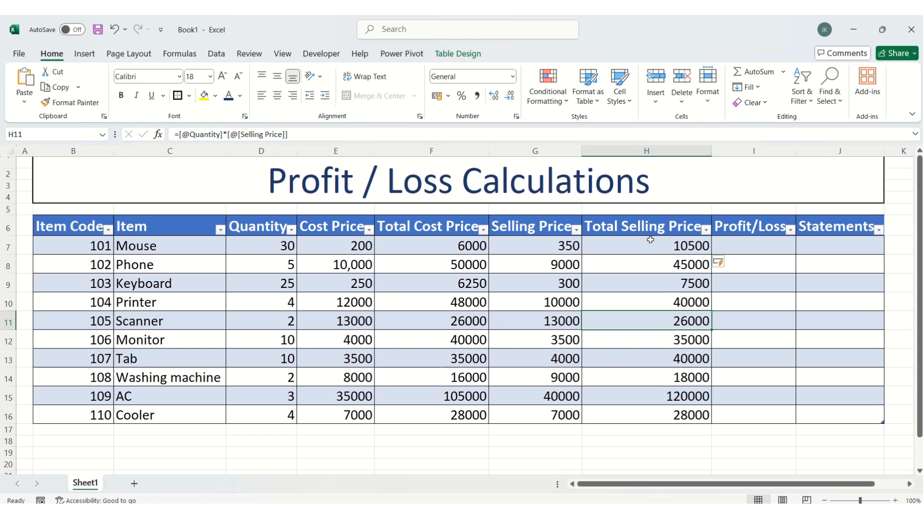
- Fill the Profit/Loss column with a formula subtracting Total Cost Price from Total Selling Price, entered in I7
{"action": "left_click", "coordinate": [773, 249]}
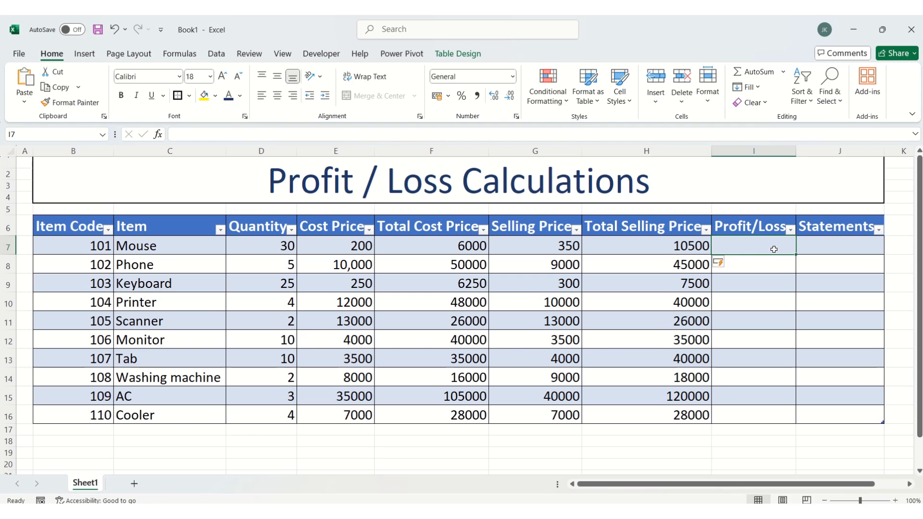
{"action": "type", "text": "="}
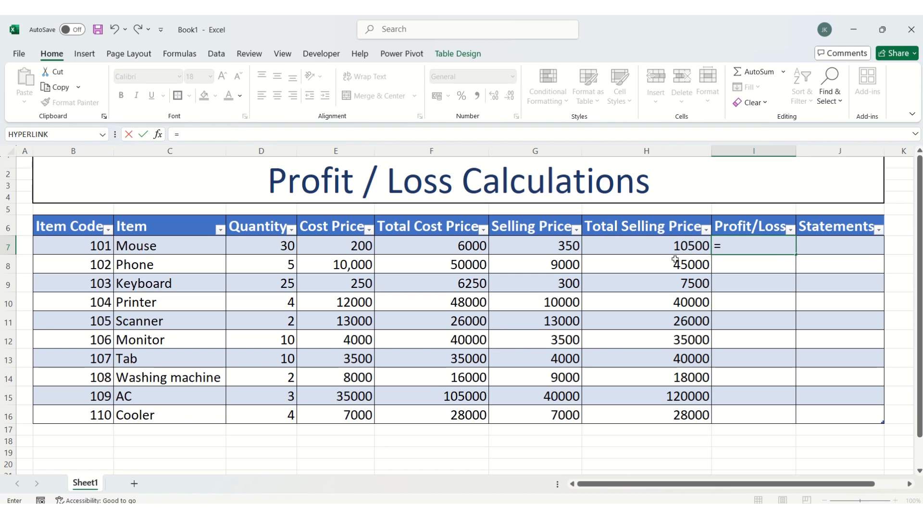
{"action": "left_click", "coordinate": [644, 247]}
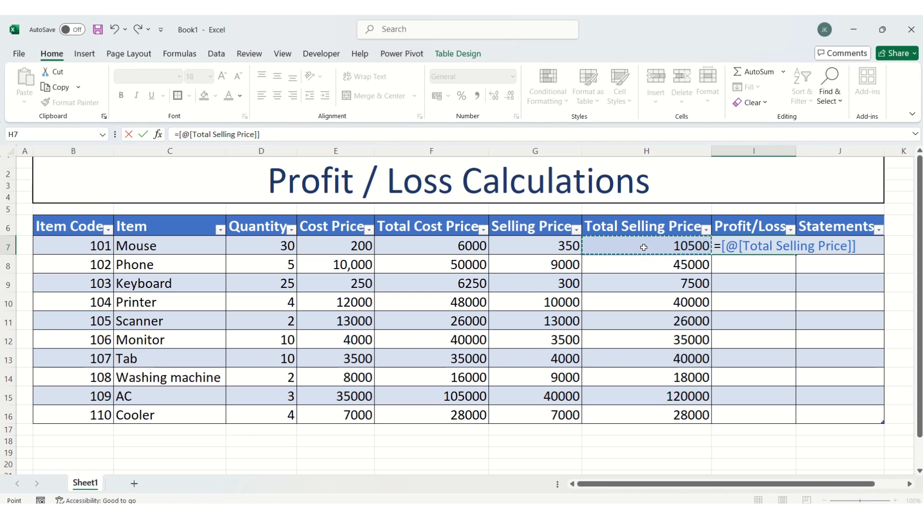
{"action": "type", "text": "-"}
{"action": "left_click", "coordinate": [460, 247]}
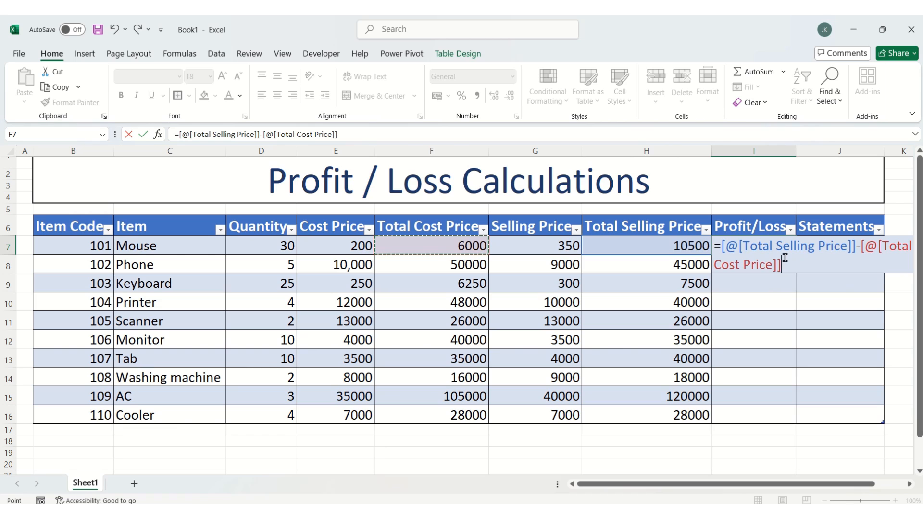
{"action": "key", "text": "Return"}
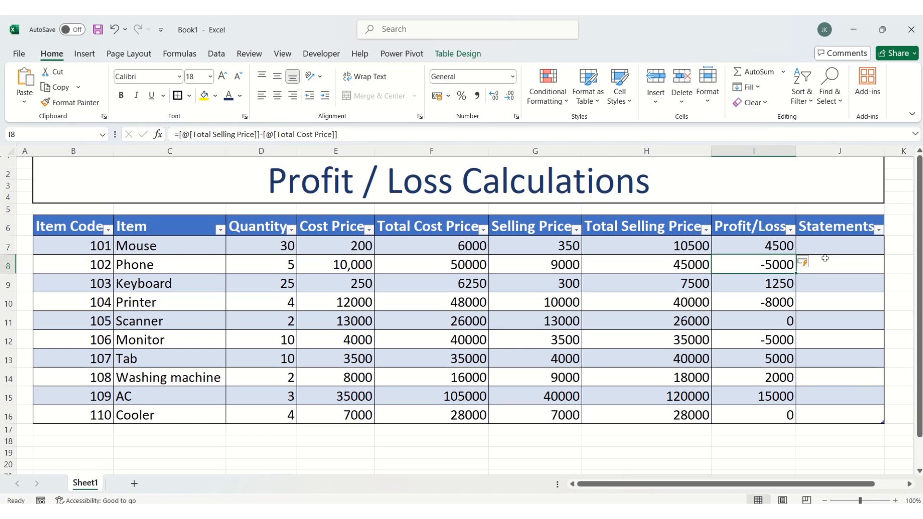
- Start an IF formula in Statements cell J7 that returns "NP/NL" when Total Selling Price equals Total Cost Price
{"action": "left_click", "coordinate": [835, 245]}
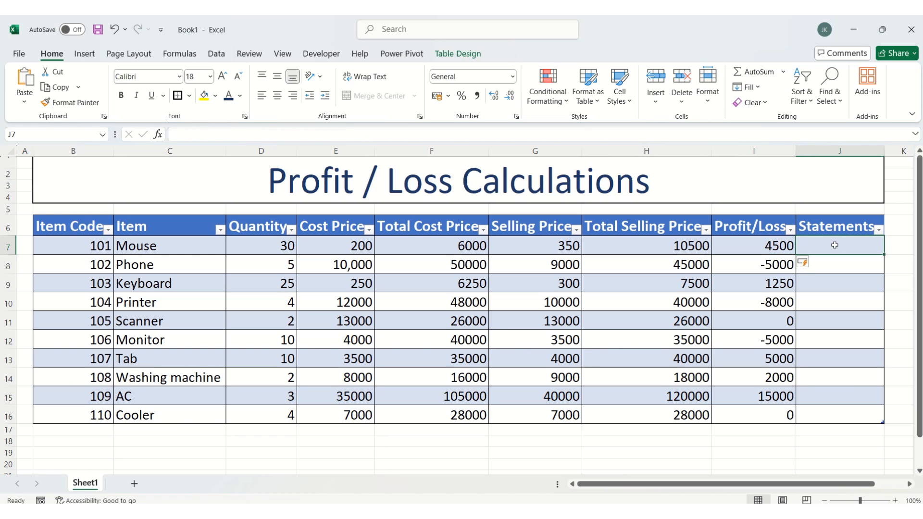
{"action": "double_click", "coordinate": [835, 246]}
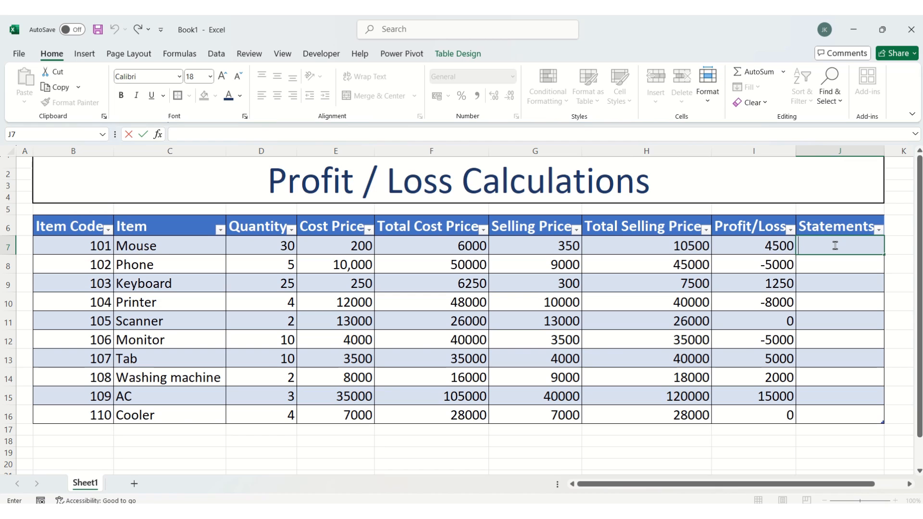
{"action": "type", "text": "=if"}
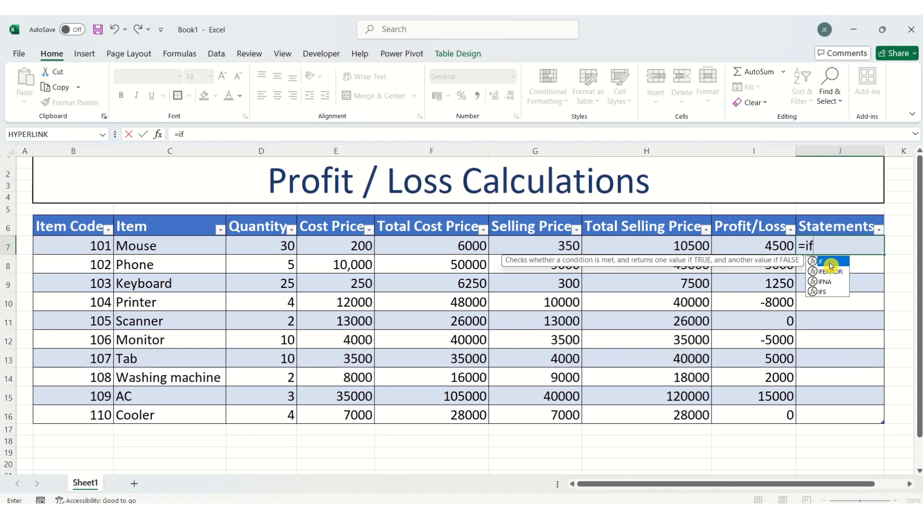
{"action": "double_click", "coordinate": [829, 262]}
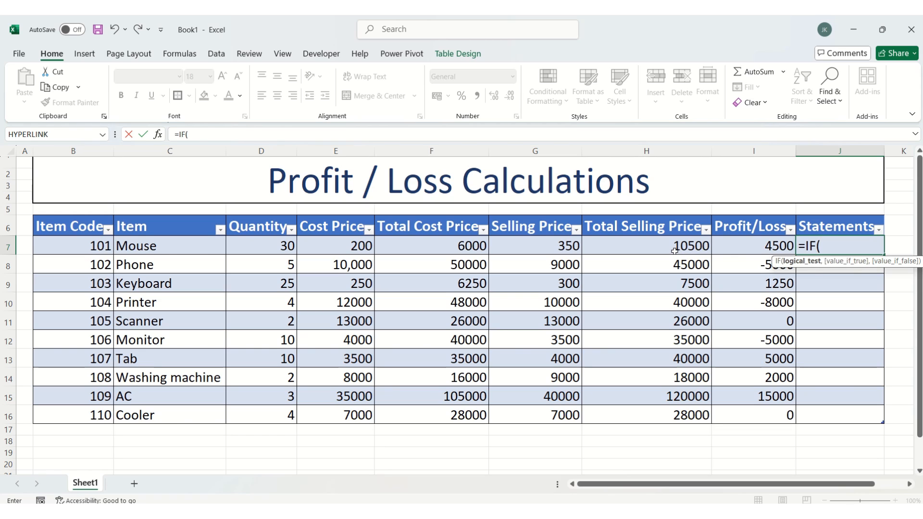
{"action": "left_click", "coordinate": [645, 248]}
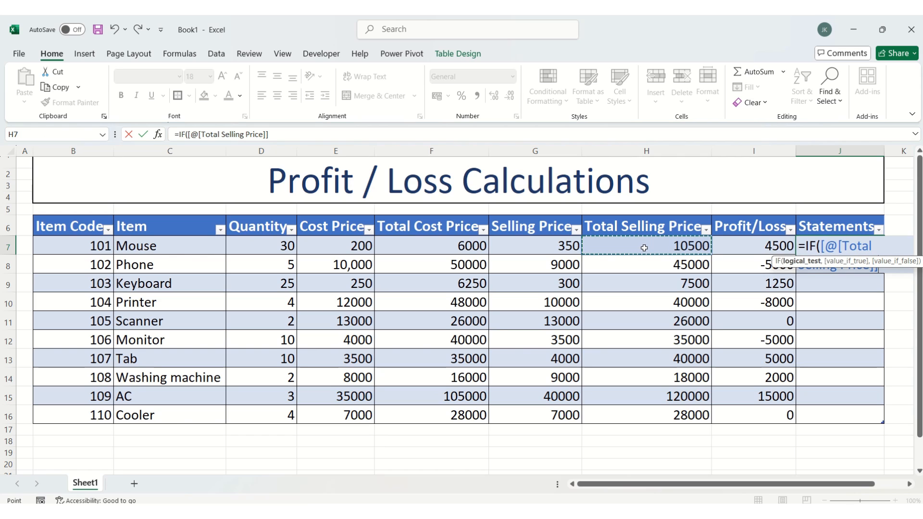
{"action": "type", "text": "="}
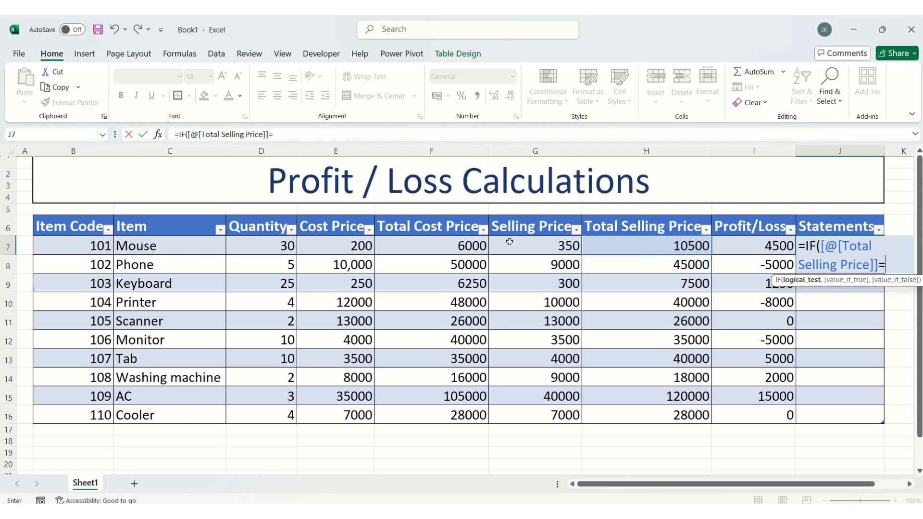
{"action": "left_click", "coordinate": [439, 247]}
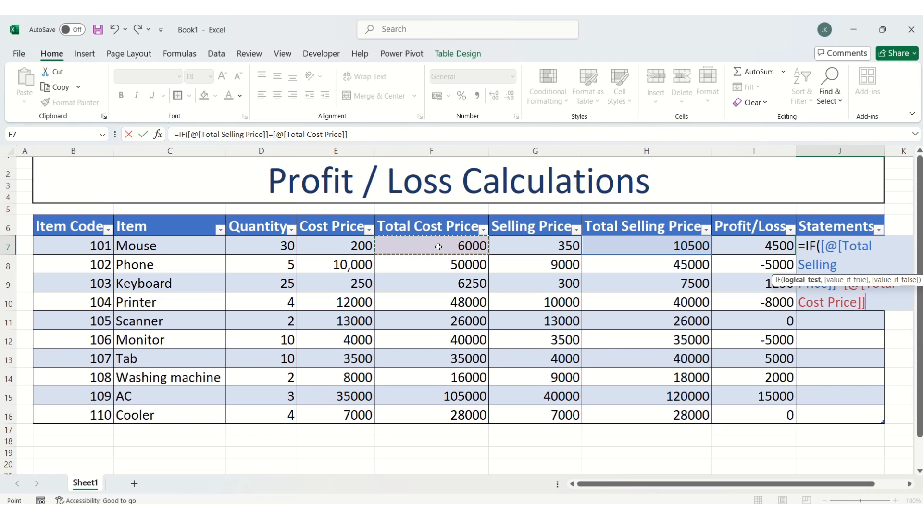
{"action": "type", "text": ",\""}
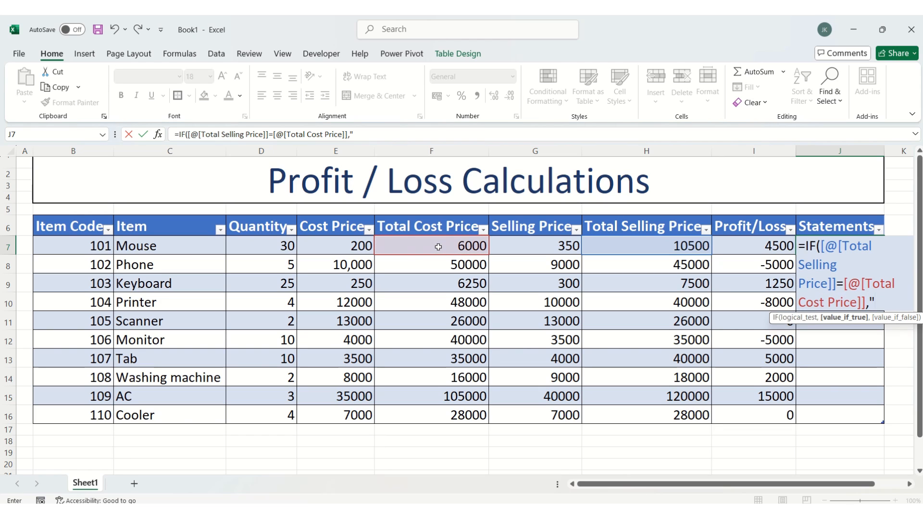
{"action": "type", "text": "NP/N"}
{"action": "type", "text": "L\""}
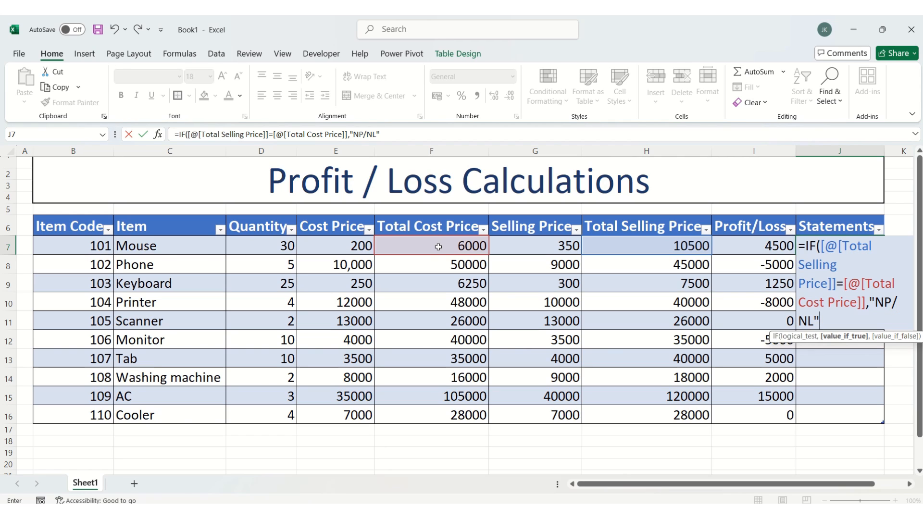
- Nest a second IF as the false value and begin its parenthesised test with the row's Total Selling Price
{"action": "type", "text": ",if"}
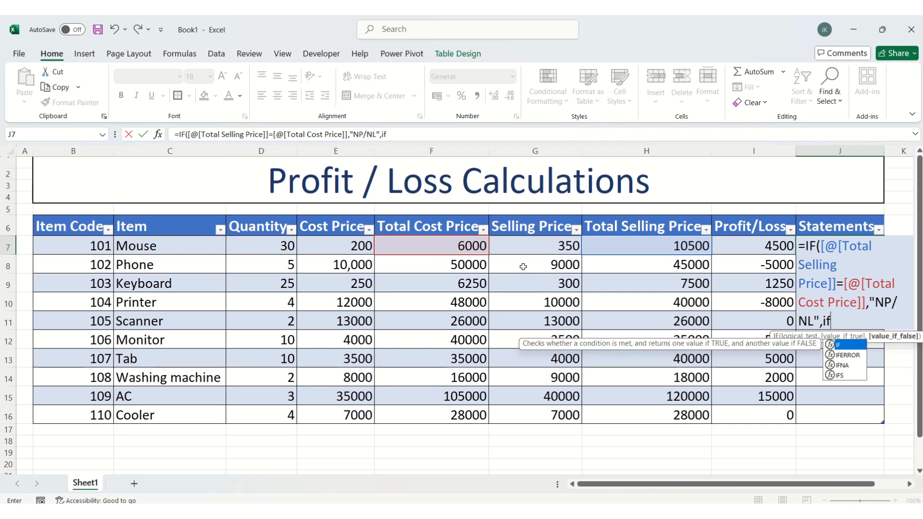
{"action": "double_click", "coordinate": [841, 345]}
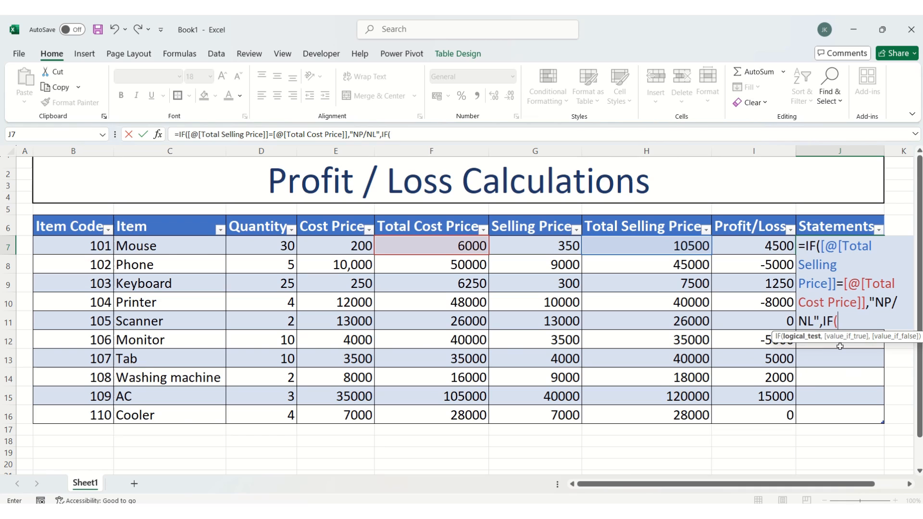
{"action": "type", "text": "("}
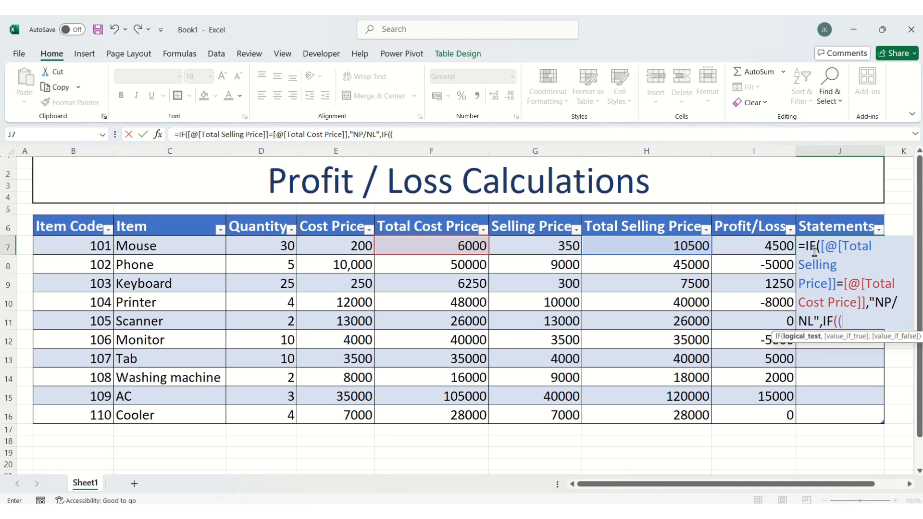
{"action": "left_click", "coordinate": [658, 245]}
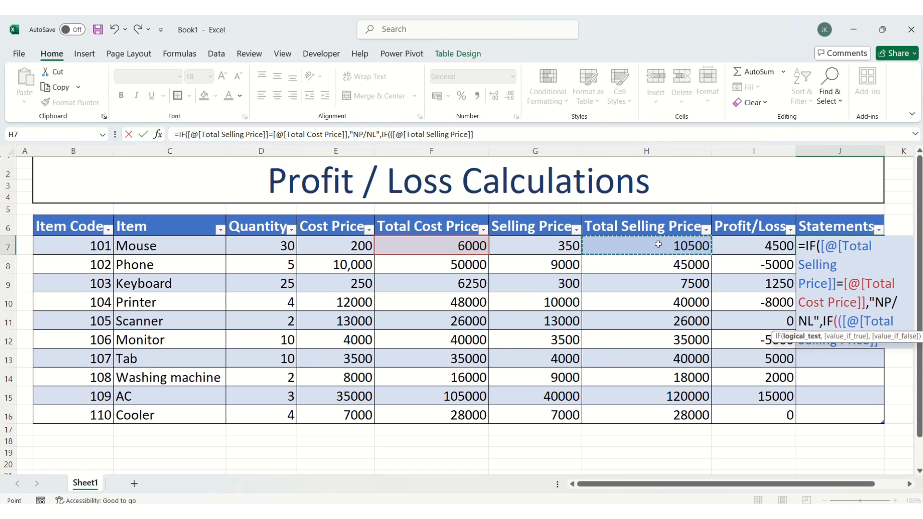
- Remove the extra opening parenthesis and the Total Selling Price reference from the nested IF's test in J7
{"action": "left_click", "coordinate": [898, 321]}
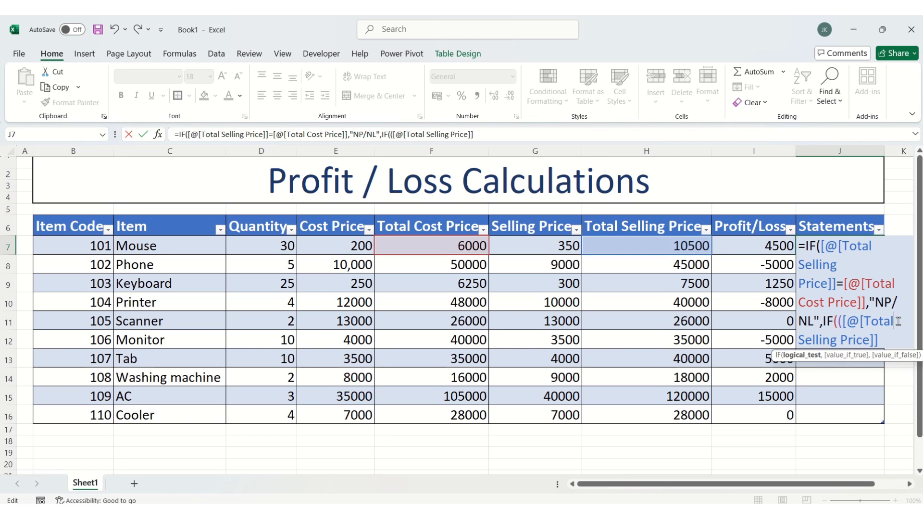
{"action": "key", "text": "BackSpace"}
{"action": "key", "text": "BackSpace"}
{"action": "key", "text": "BackSpace"}
{"action": "key", "text": "BackSpace"}
{"action": "key", "text": "BackSpace"}
{"action": "key", "text": "BackSpace"}
{"action": "key", "text": "BackSpace"}
{"action": "key", "text": "BackSpace"}
{"action": "key", "text": "BackSpace"}
{"action": "key", "text": "BackSpace"}
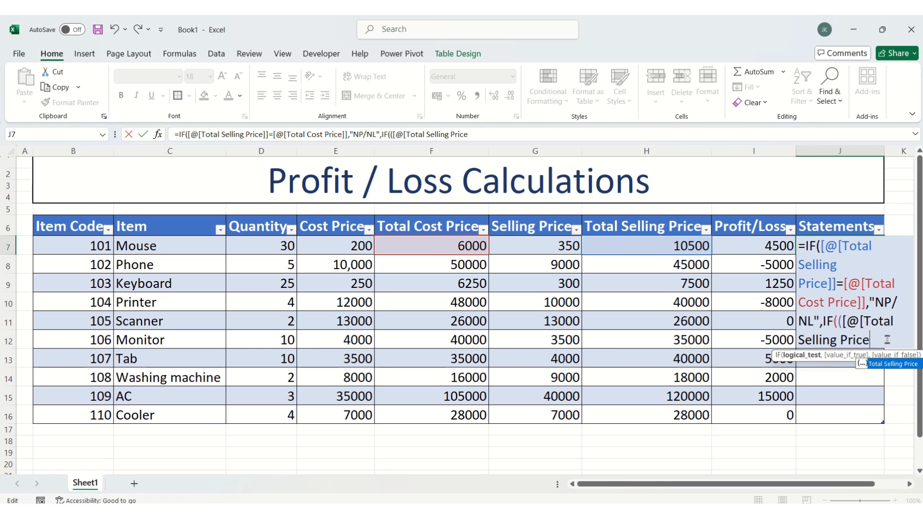
{"action": "key", "text": "BackSpace"}
{"action": "key", "text": "BackSpace"}
{"action": "key", "text": "BackSpace"}
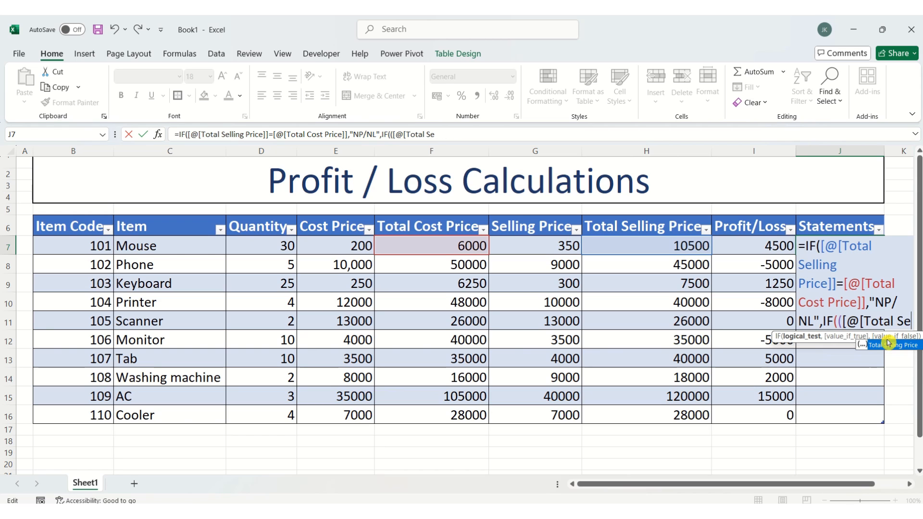
{"action": "key", "text": "BackSpace"}
{"action": "key", "text": "BackSpace"}
{"action": "key", "text": "BackSpace"}
{"action": "key", "text": "BackSpace"}
{"action": "key", "text": "BackSpace"}
{"action": "key", "text": "BackSpace"}
{"action": "key", "text": "BackSpace"}
{"action": "key", "text": "BackSpace"}
{"action": "key", "text": "BackSpace"}
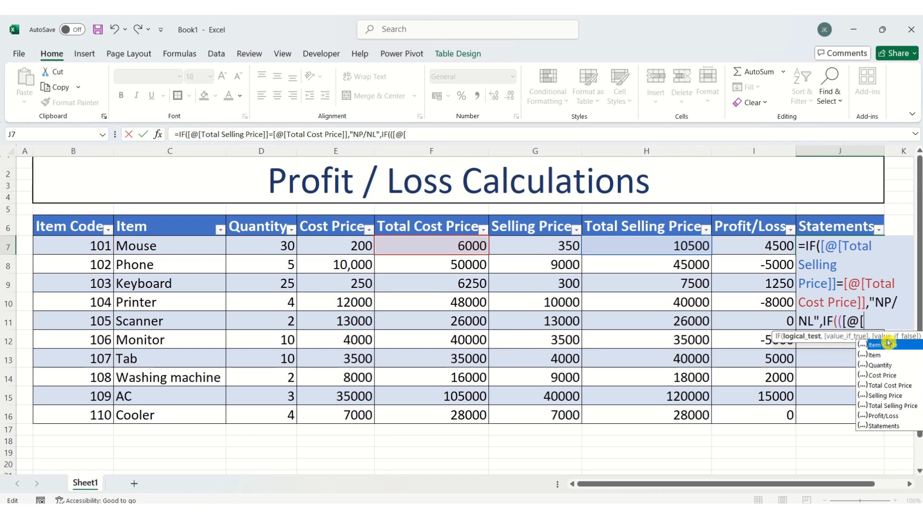
{"action": "key", "text": "BackSpace"}
{"action": "key", "text": "BackSpace"}
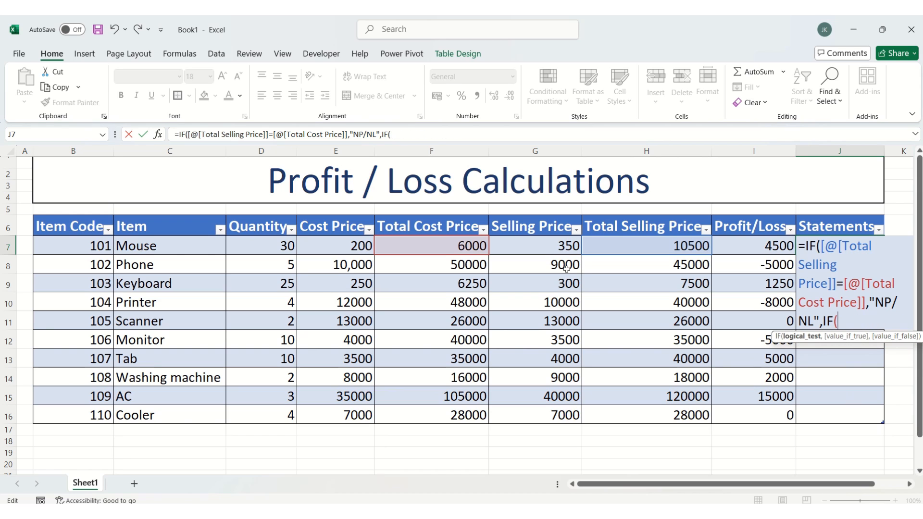
- Set the nested IF's test to check whether the row's Total Cost Price is less than its Total Selling Price
{"action": "left_click", "coordinate": [442, 248]}
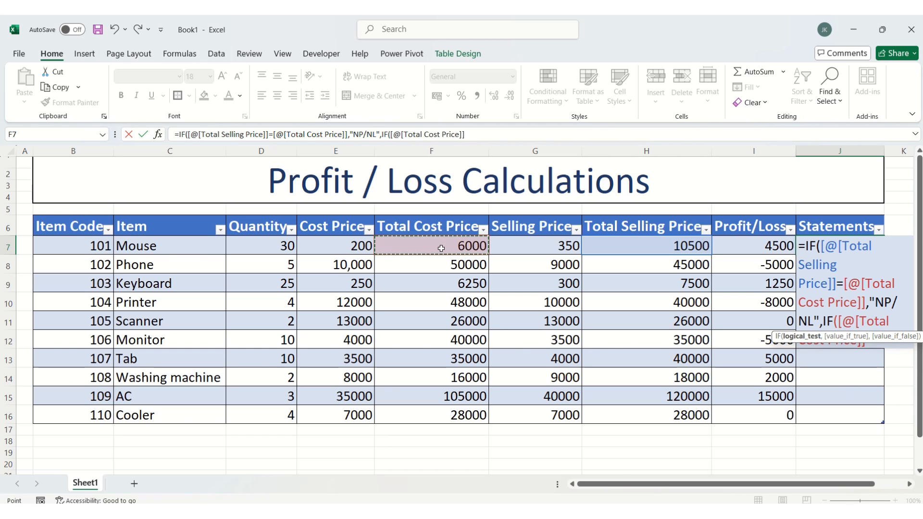
{"action": "type", "text": "<"}
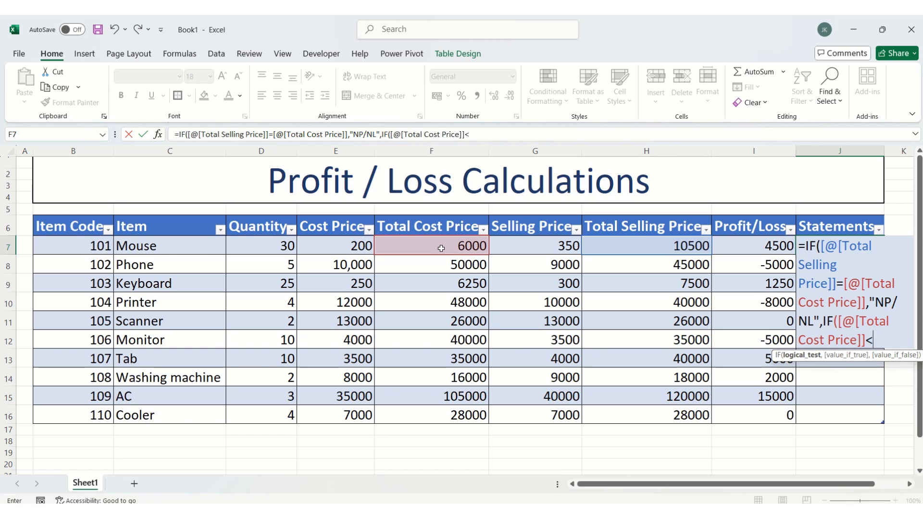
{"action": "left_click", "coordinate": [647, 246]}
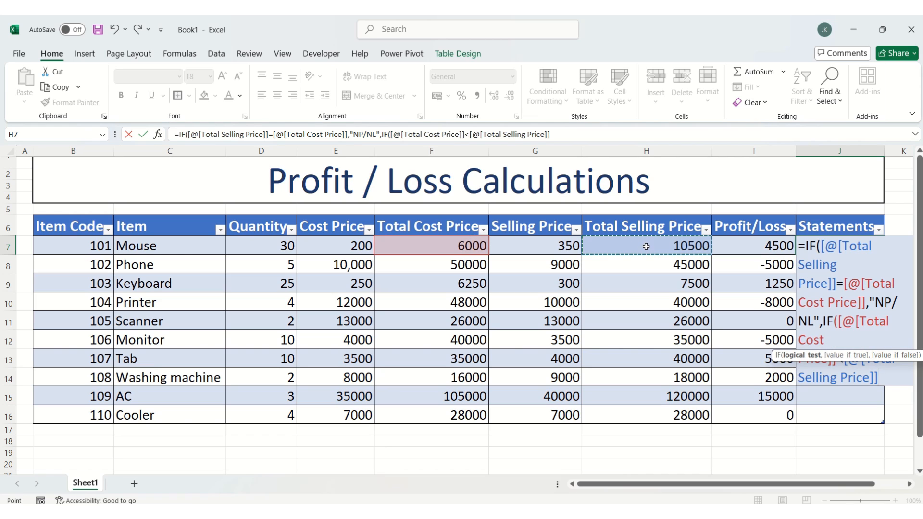
- Make the nested IF return "Profit" when true and "Loss" when false, close both IFs and enter the formula for the Statements column
{"action": "type", "text": ",\"Profit\",\"LO"}
{"action": "key", "text": "BackSpace"}
{"action": "type", "text": "oss\""}
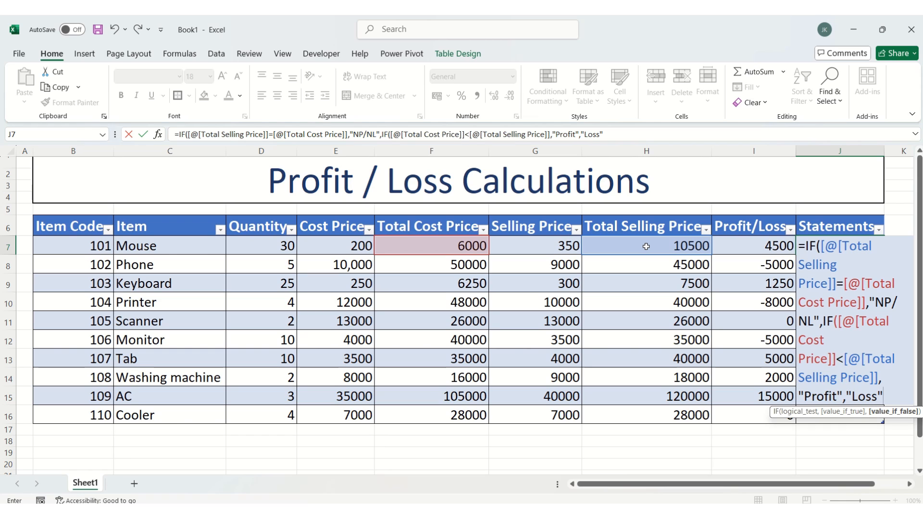
{"action": "type", "text": "))"}
{"action": "key", "text": "Return"}
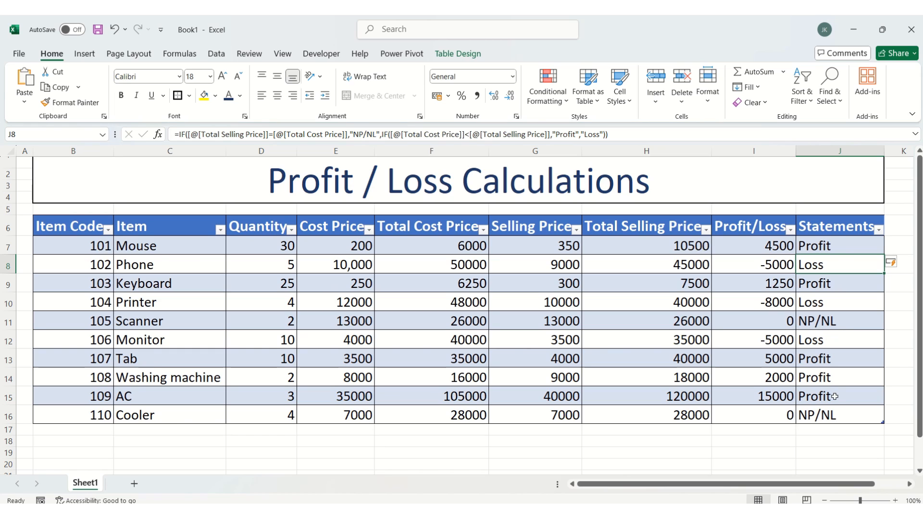
{"action": "left_click", "coordinate": [826, 246]}
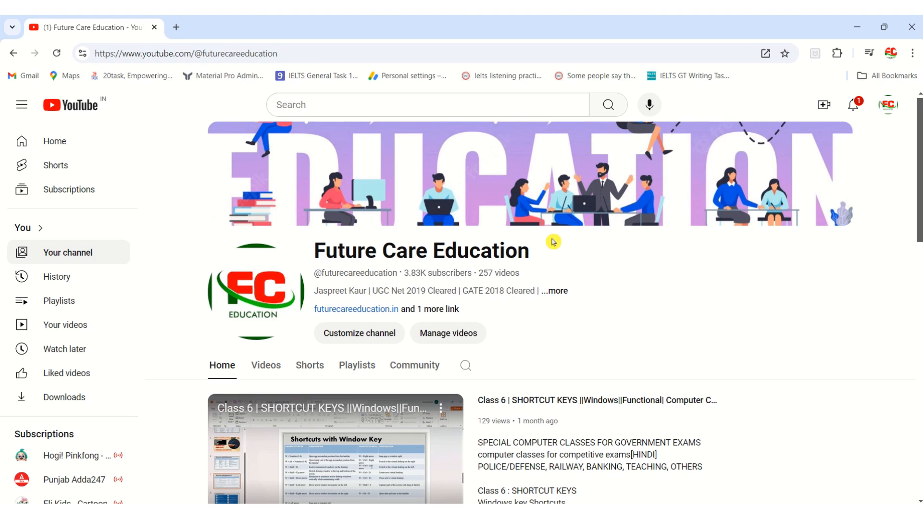
- Open the Microsoft Office Excel playlist from the Future Care Education channel's playlists on YouTube and look through its videos
{"action": "left_click", "coordinate": [357, 367]}
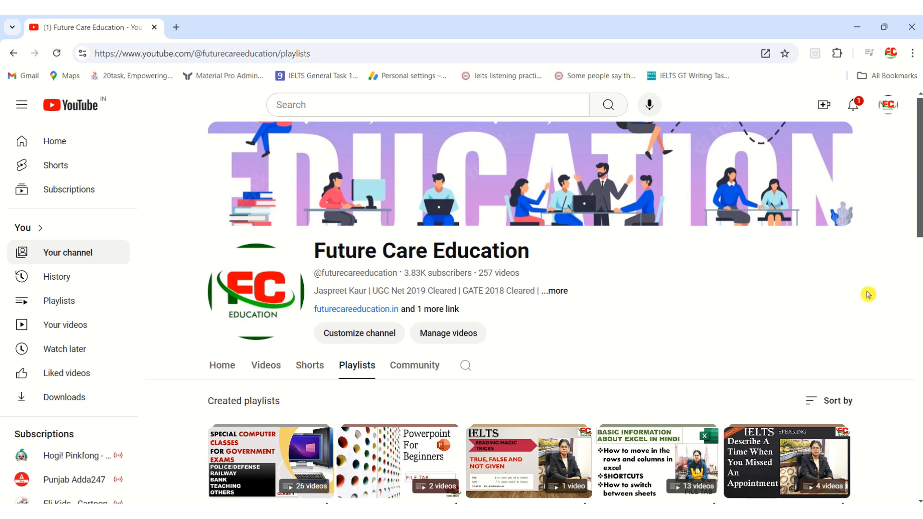
{"action": "scroll", "coordinate": [918, 178], "scroll_direction": "down", "scroll_amount": 3}
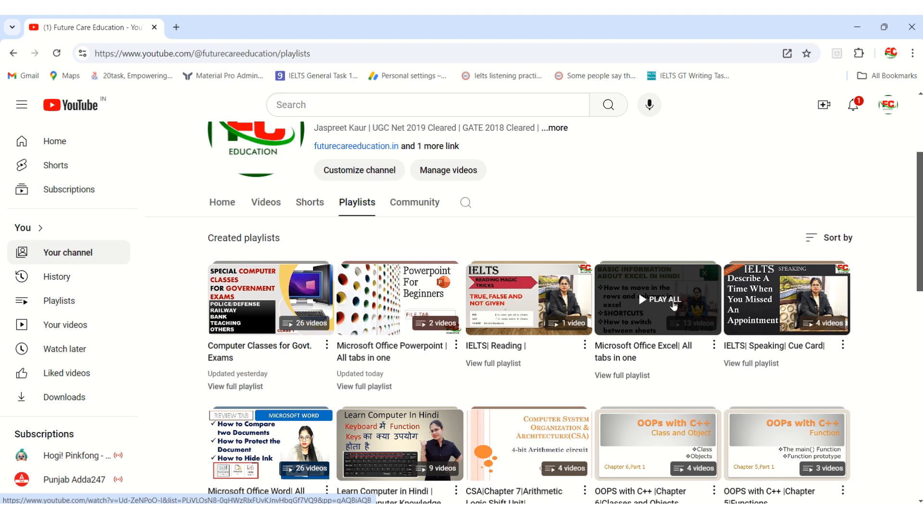
{"action": "left_click", "coordinate": [673, 303]}
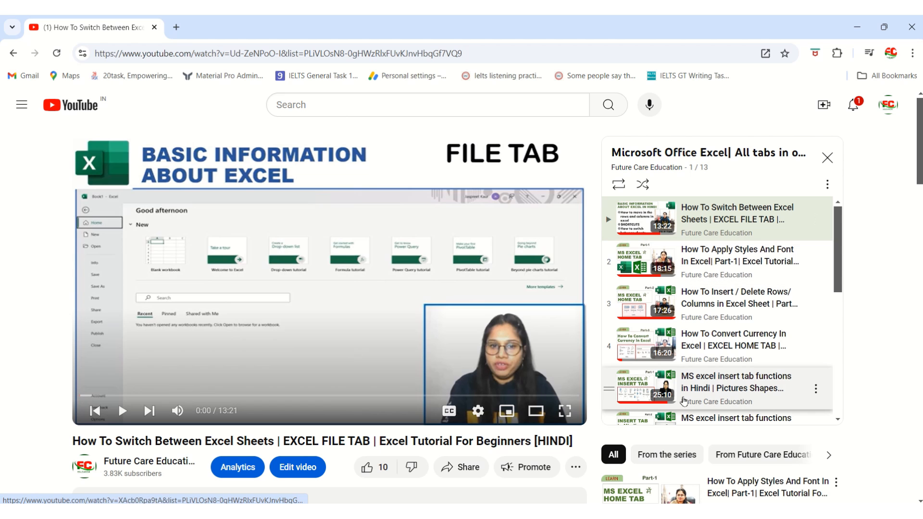
{"action": "left_click_drag", "start_coordinate": [839, 247], "coordinate": [839, 377]}
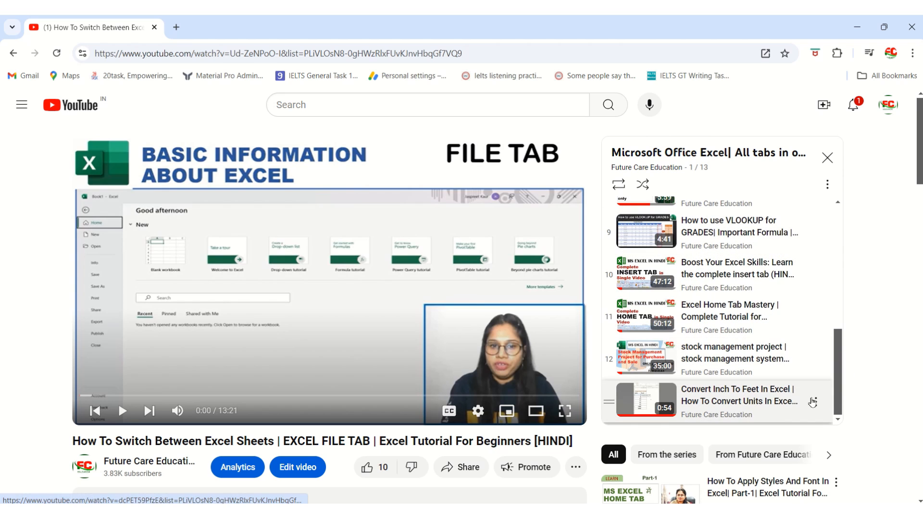
{"action": "left_click_drag", "start_coordinate": [838, 391], "coordinate": [814, 173]}
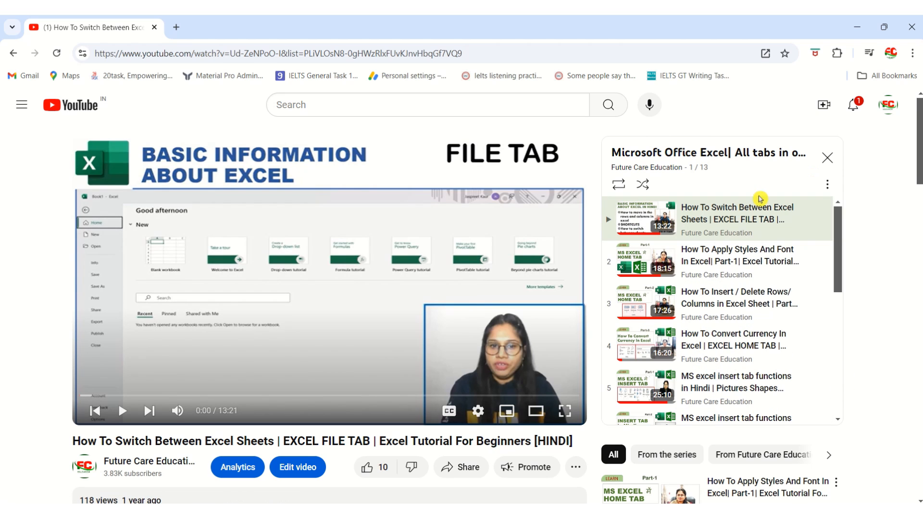